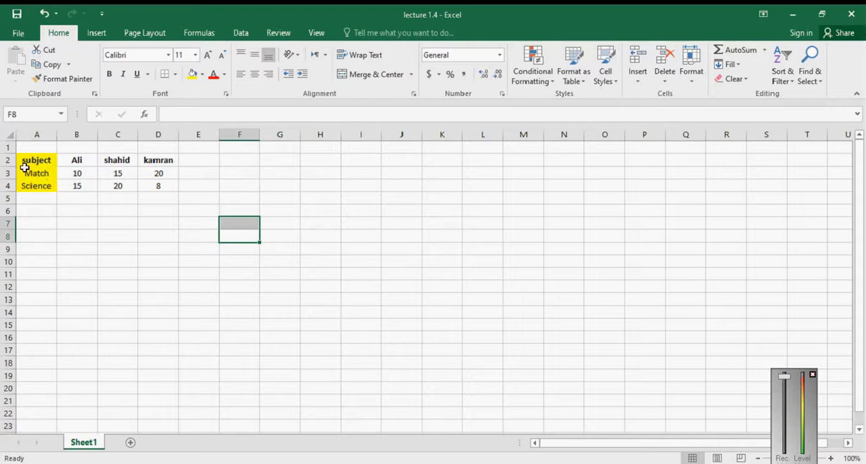
Step: Insert a blank cell at B3, shifting the existing marks in the Match row right
left_click(81, 174)
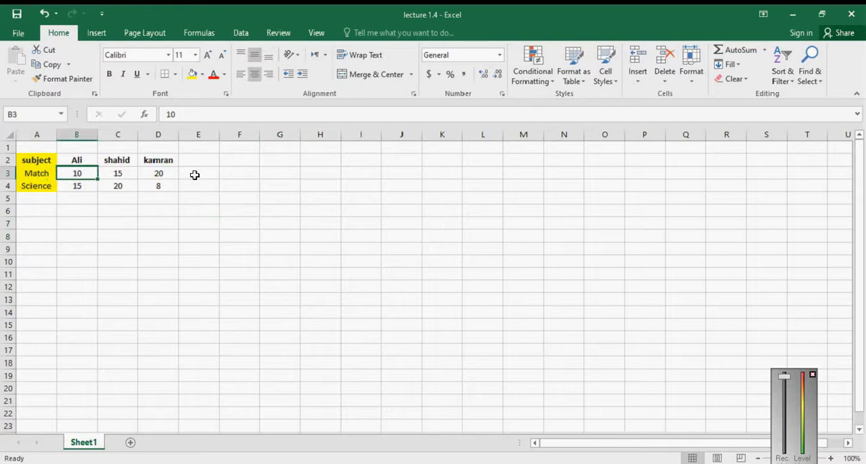
left_click(87, 185)
left_click(87, 175)
right_click(88, 175)
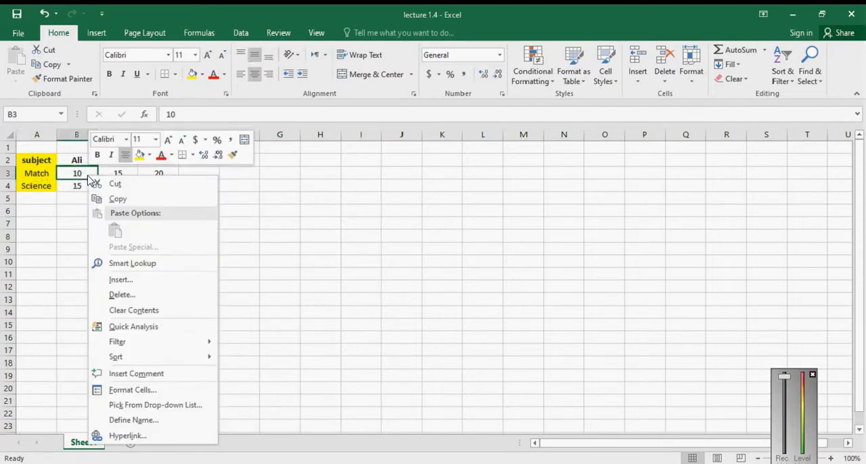
left_click(179, 289)
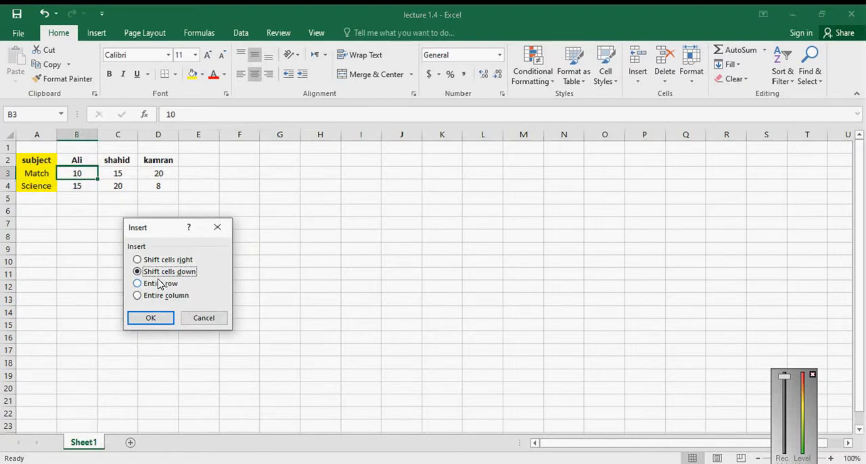
left_click(179, 261)
left_click(169, 272)
left_click(160, 263)
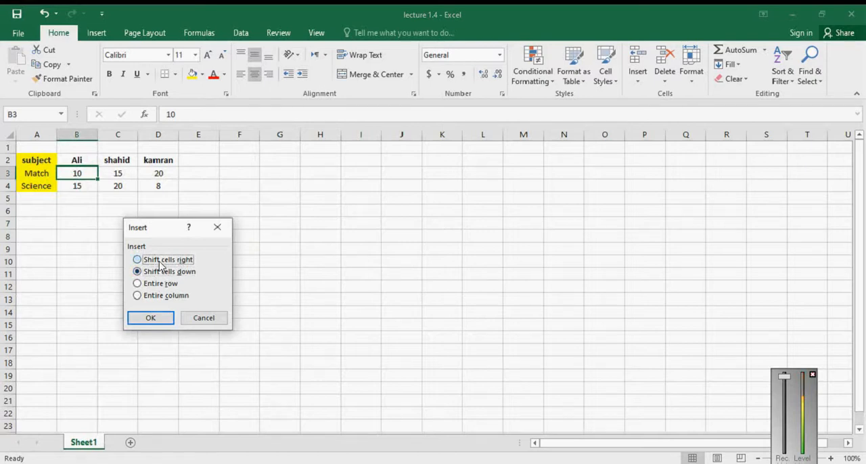
left_click(151, 318)
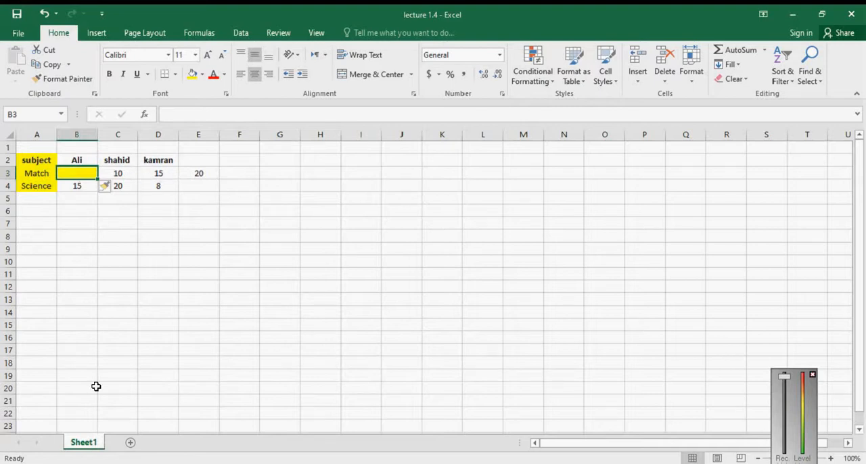
left_click(145, 249)
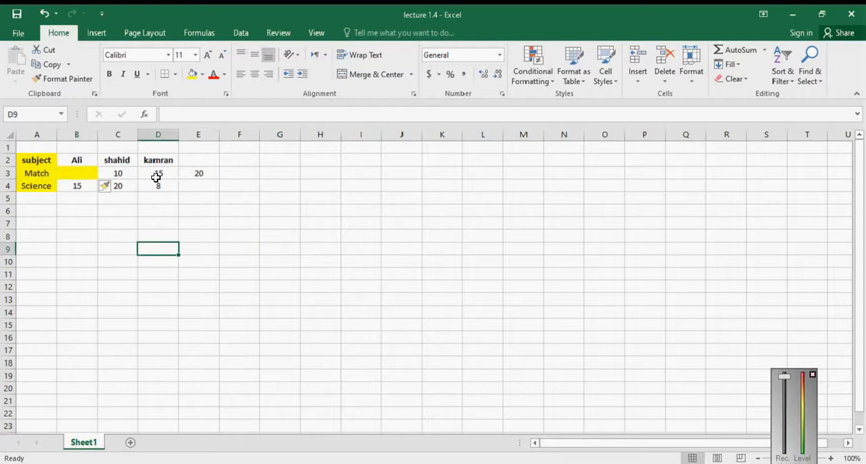
Step: Delete the blank cell B3, shifting the remaining cells in the row left
left_click(90, 173)
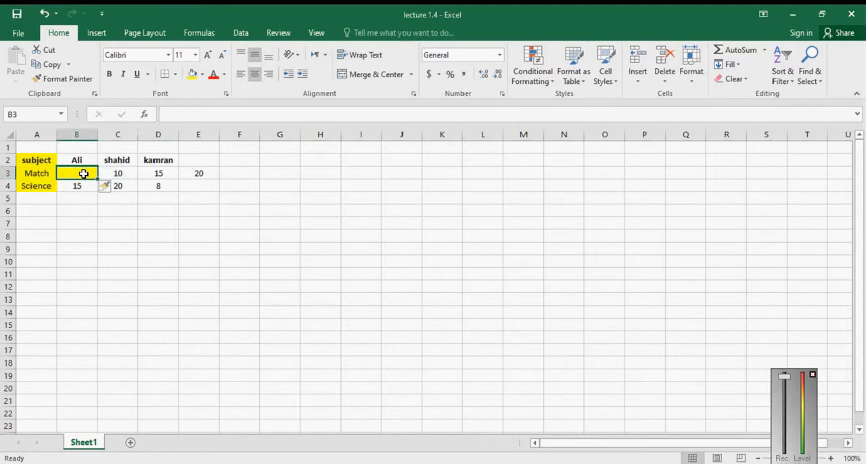
left_click(95, 209)
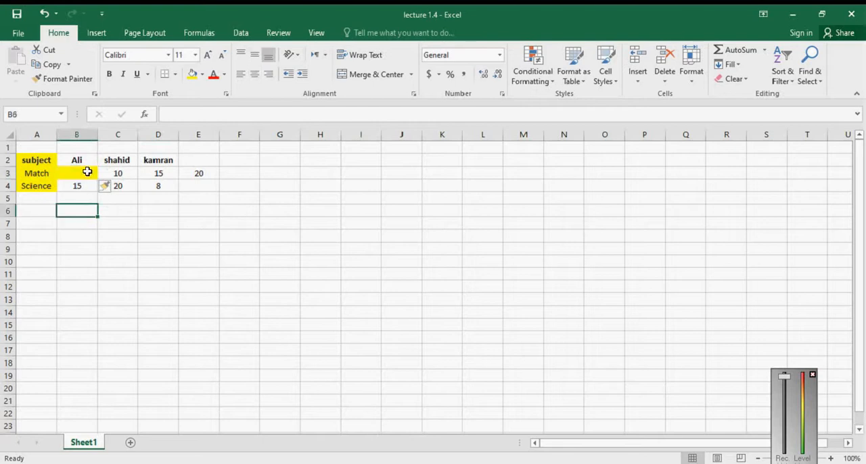
left_click(87, 171)
right_click(88, 172)
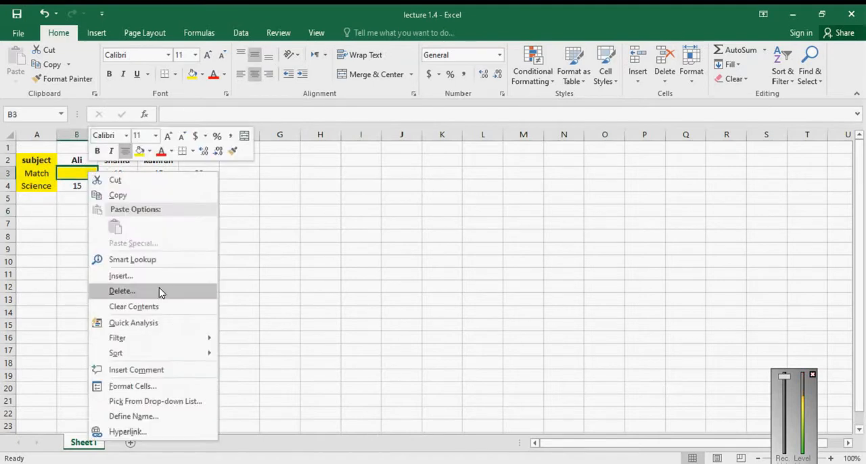
left_click(158, 290)
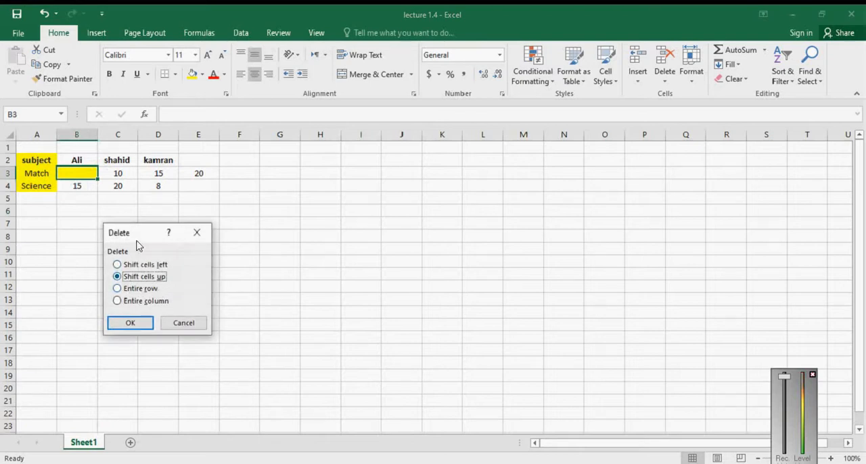
left_click(139, 265)
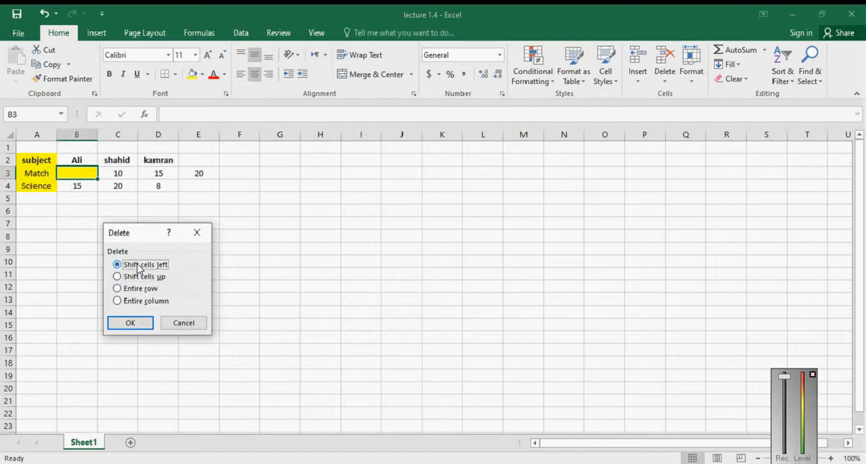
left_click(131, 323)
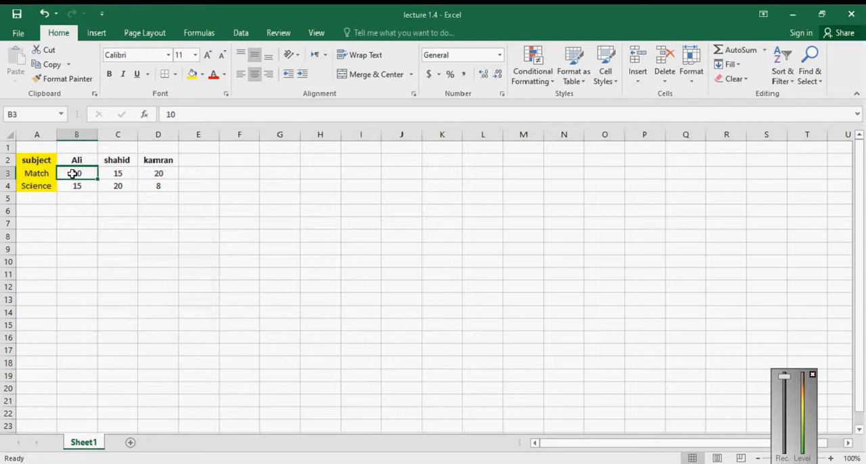
Step: Switch to the PowerPoint lecture slide to review the topic list, and return to the Excel workbook
left_click(488, 462)
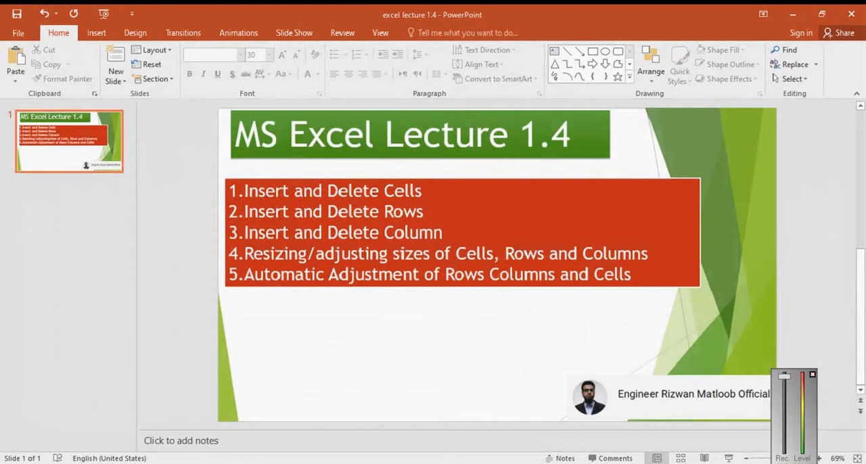
left_click(792, 13)
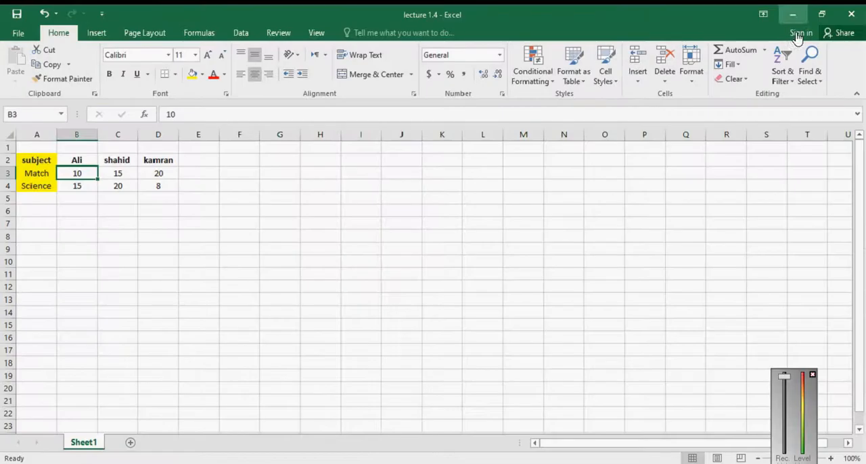
Step: Insert a blank row above the Match row
left_click(9, 173)
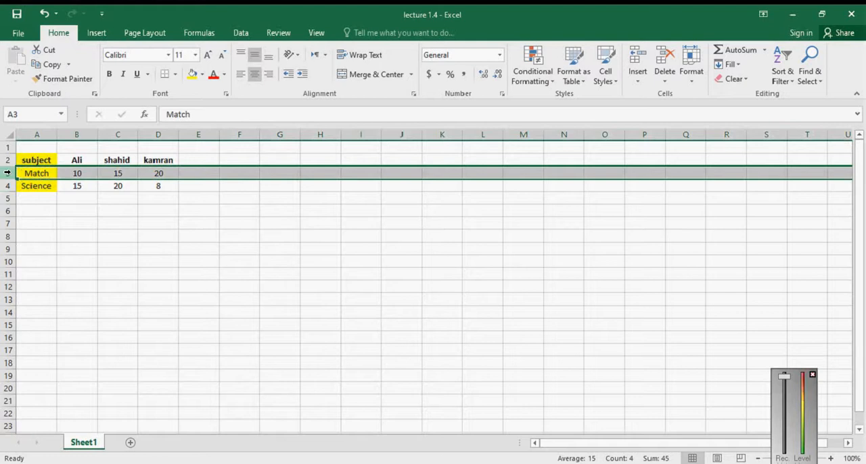
left_click_drag(34, 198, 190, 396)
left_click(43, 172)
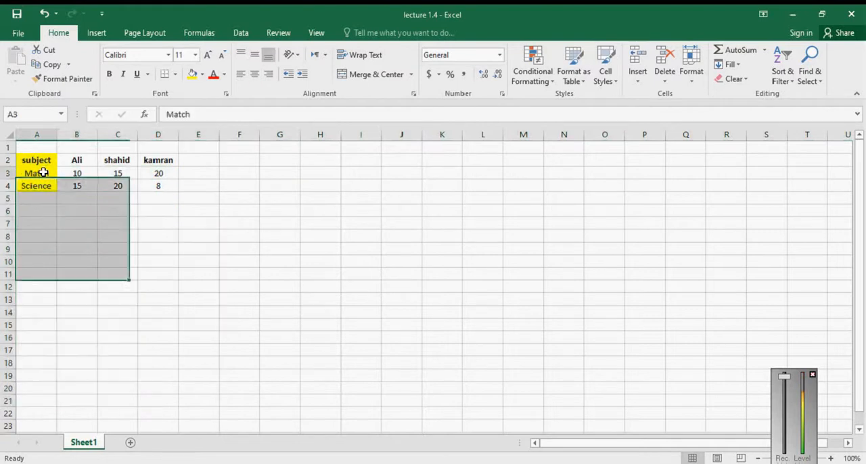
left_click(5, 172)
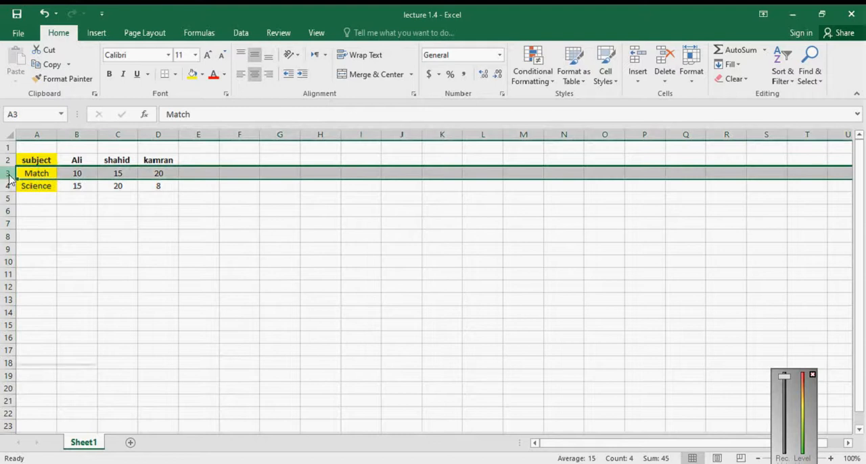
right_click(6, 173)
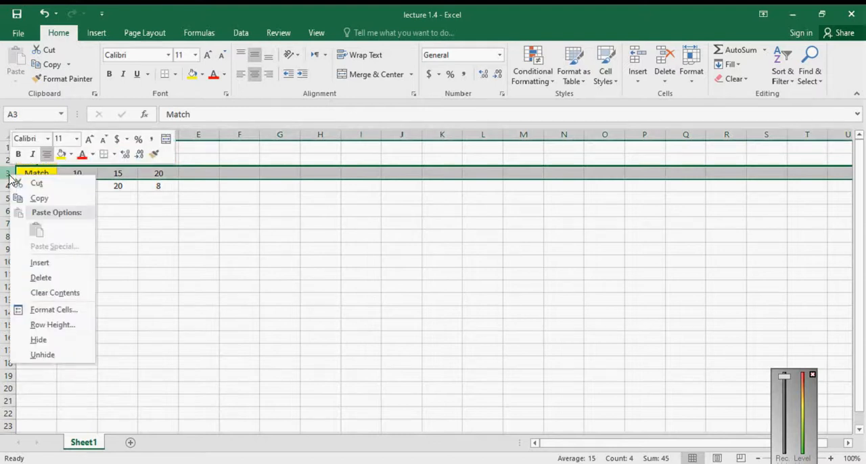
left_click(71, 268)
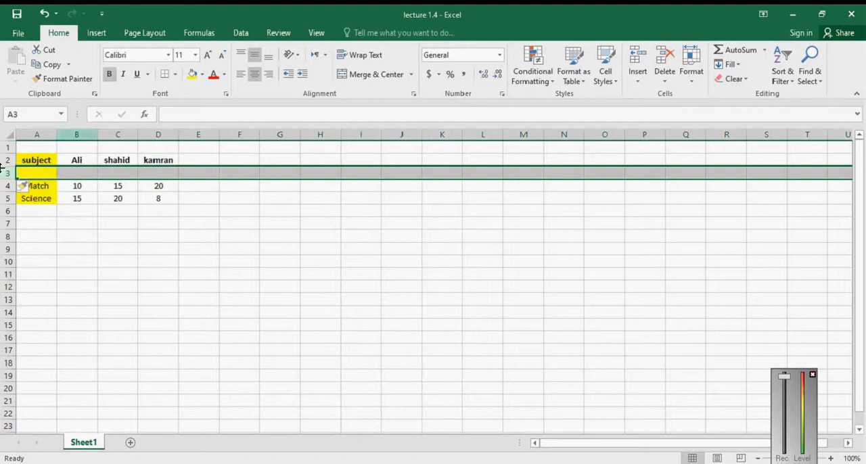
left_click(68, 253)
Step: Enter Physics as the subject in cell A3 of the blank row
left_click(37, 173)
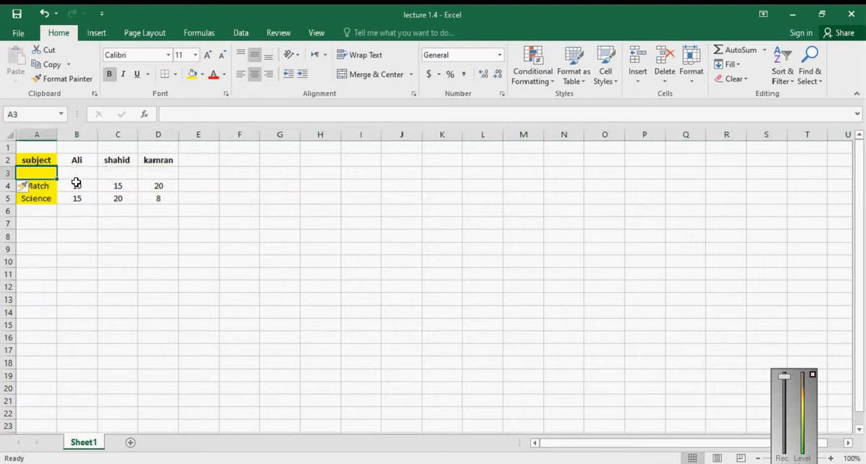
type("Physics")
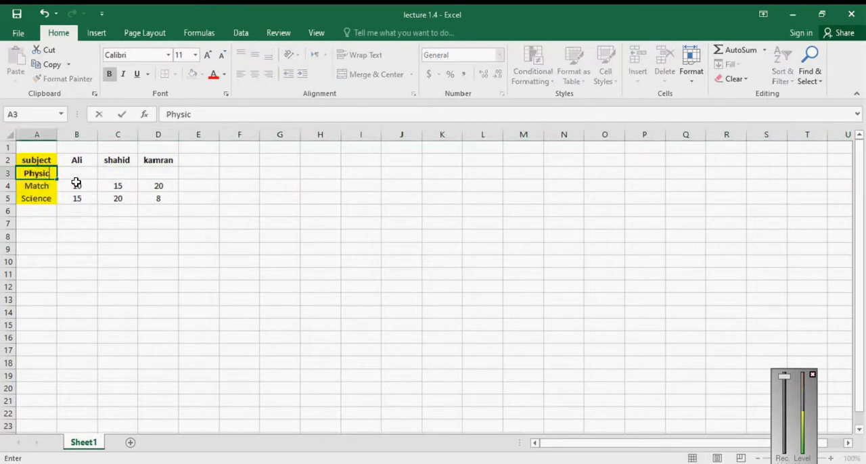
key("Tab")
key("Tab")
key("Tab")
key("Tab")
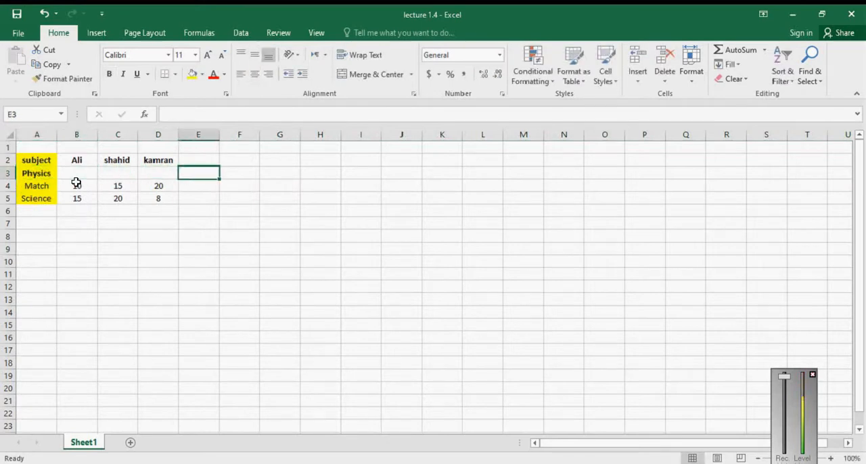
Step: Insert three blank rows at once above the Physics row, using rows 3 to 5 as the selection
left_click(8, 173)
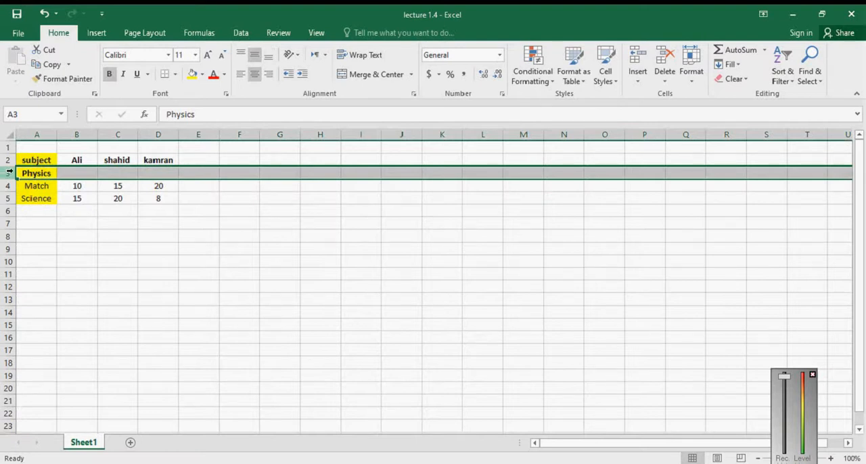
left_click(9, 171)
left_click(10, 173)
left_click_drag(10, 173, 10, 198)
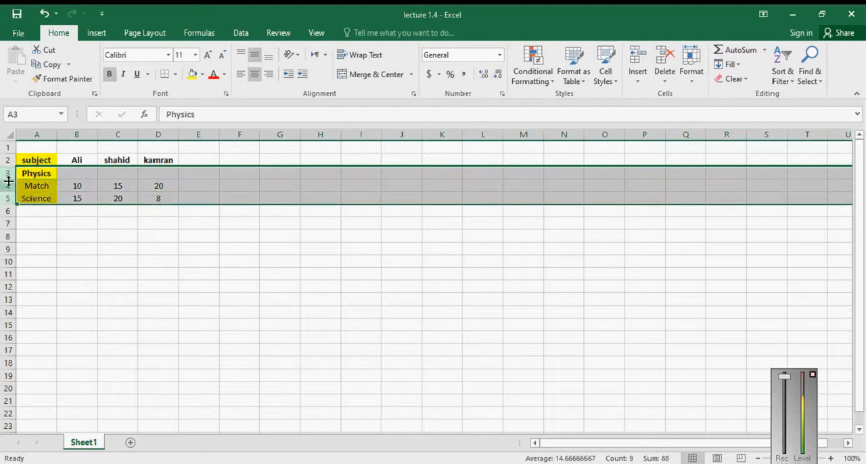
right_click(5, 174)
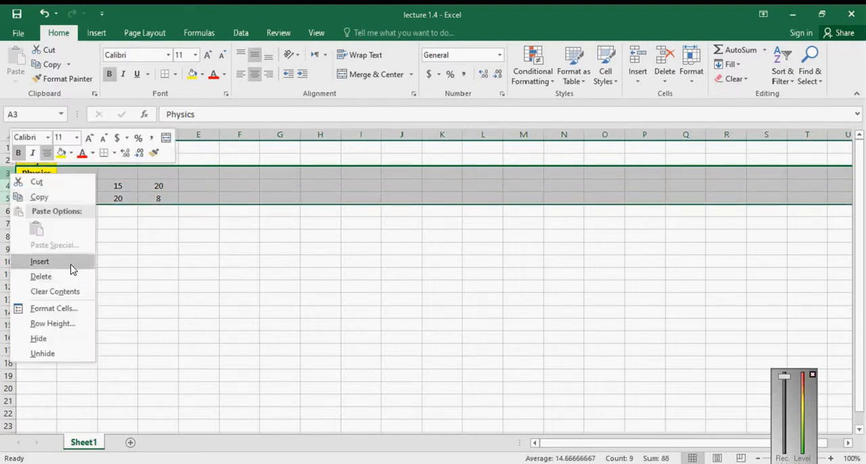
left_click(67, 261)
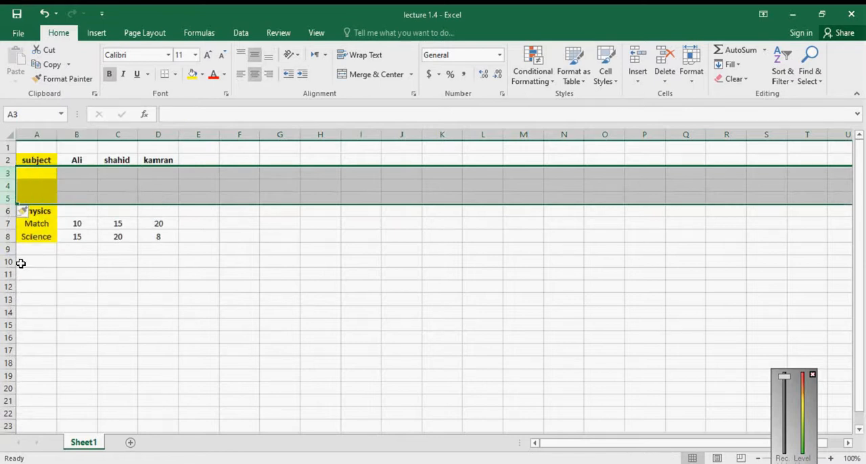
left_click(154, 273)
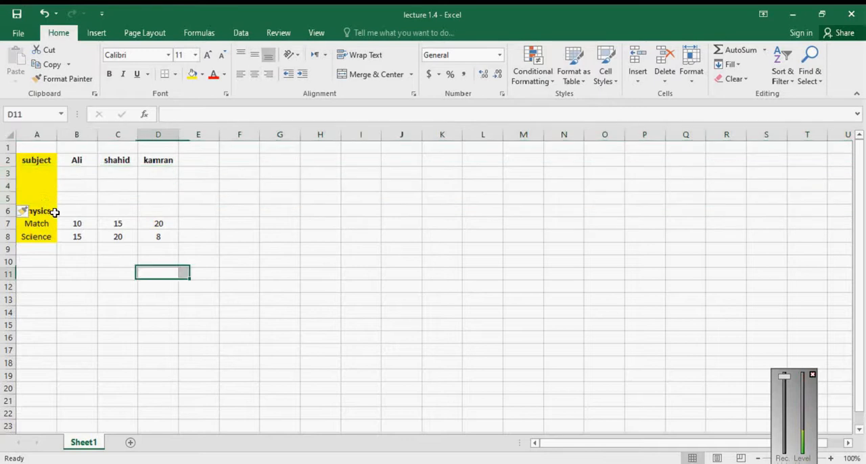
Step: Delete row 4, the middle one of the three blank rows
left_click(6, 186)
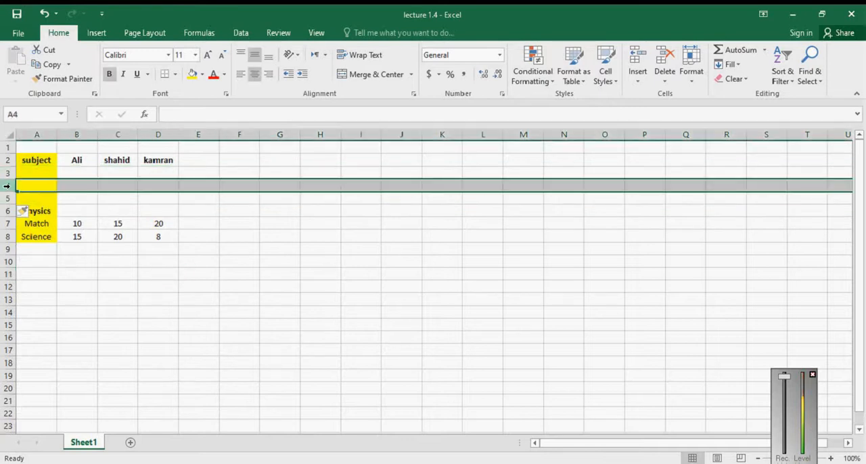
right_click(6, 185)
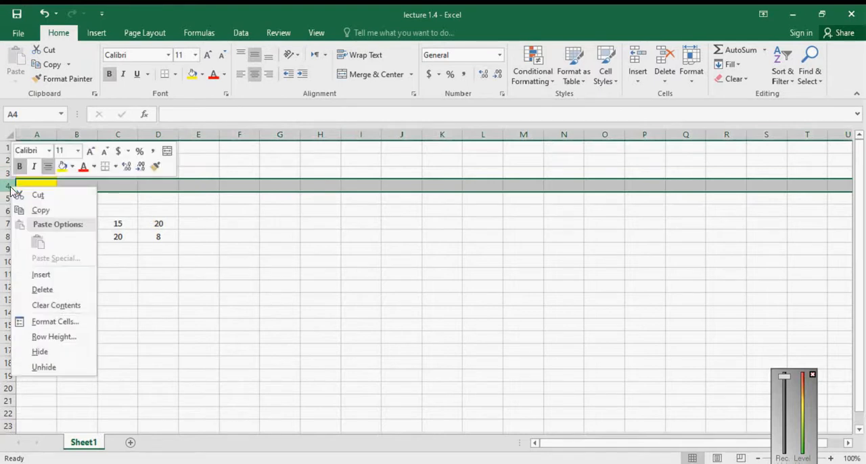
left_click(80, 291)
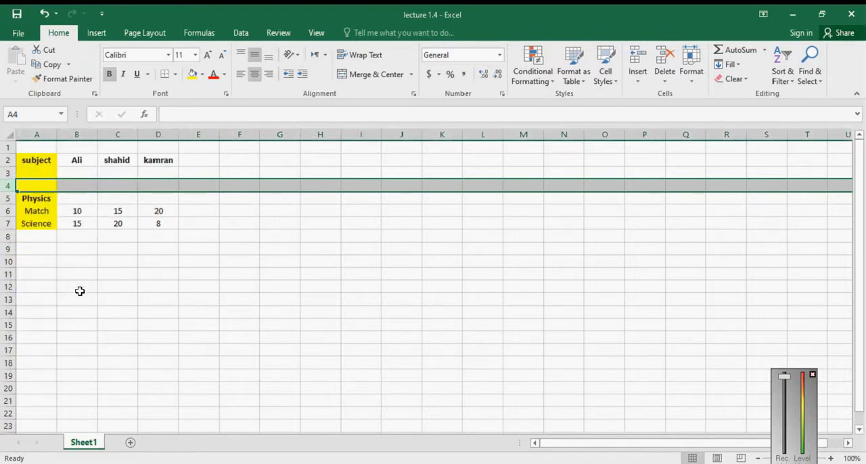
left_click(80, 291)
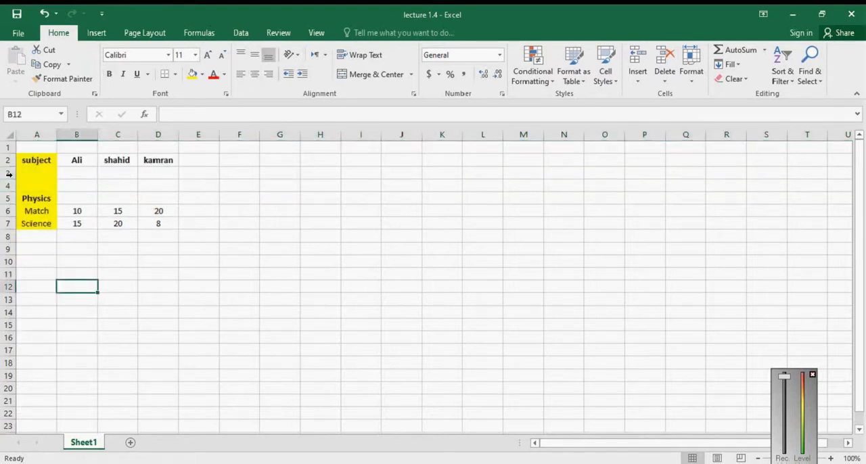
Step: Delete blank rows 3 and 4 together from above the Physics row
left_click(9, 174)
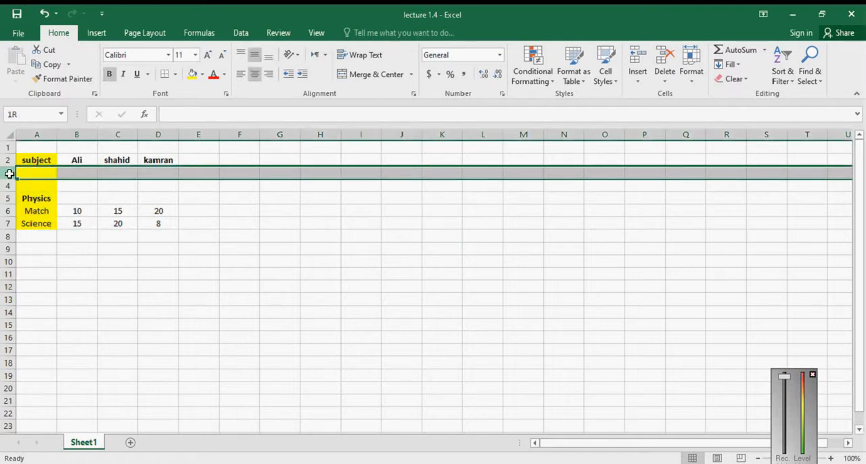
left_click_drag(8, 173, 9, 190)
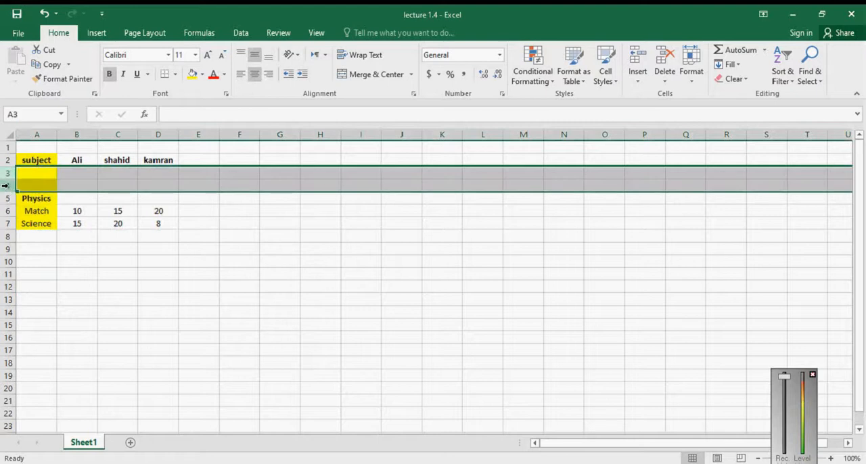
right_click(5, 185)
left_click(72, 291)
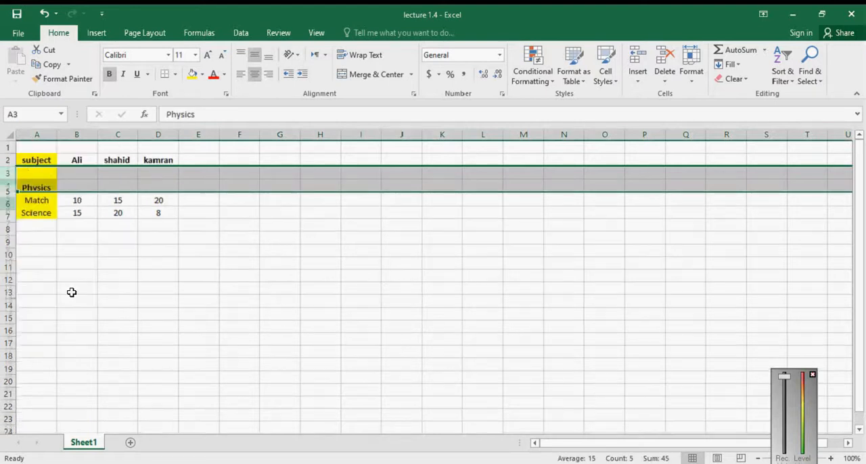
left_click(194, 298)
mouse_move(512, 463)
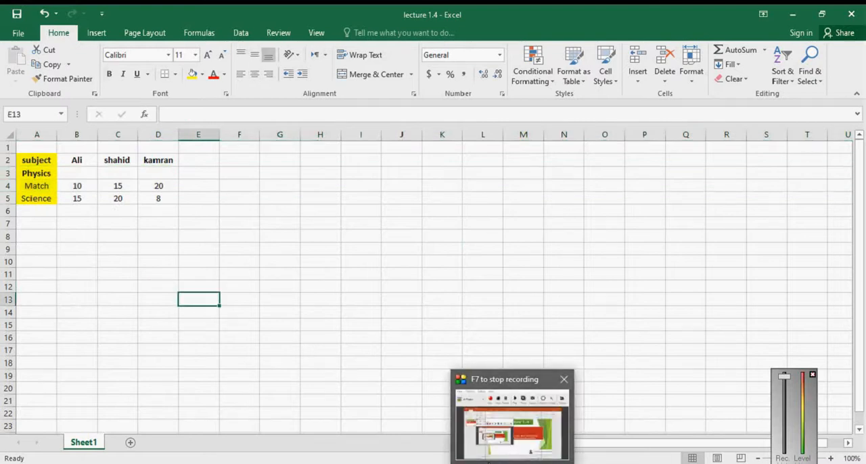
Step: Check the topic list on the PowerPoint lecture slide, return to Excel and highlight columns A to E of the sheet
left_click(487, 462)
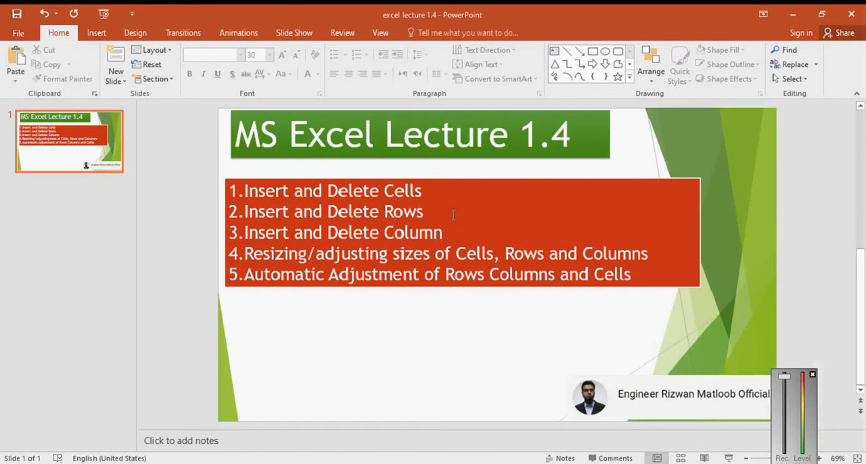
left_click(792, 14)
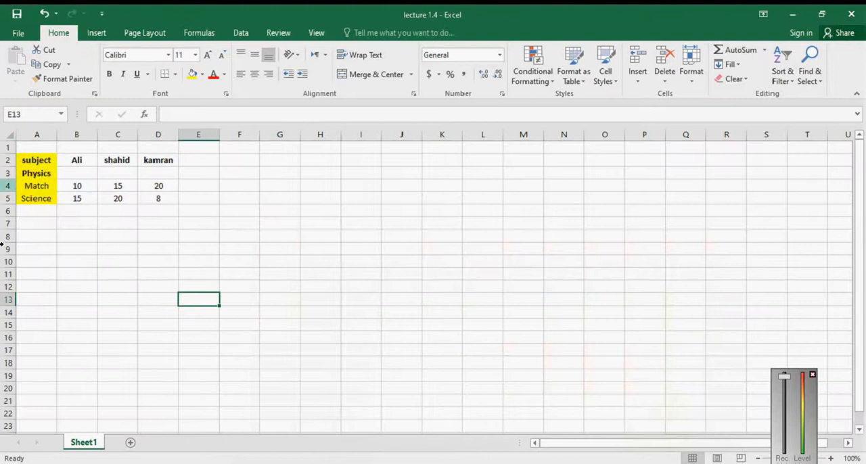
left_click_drag(39, 135, 203, 135)
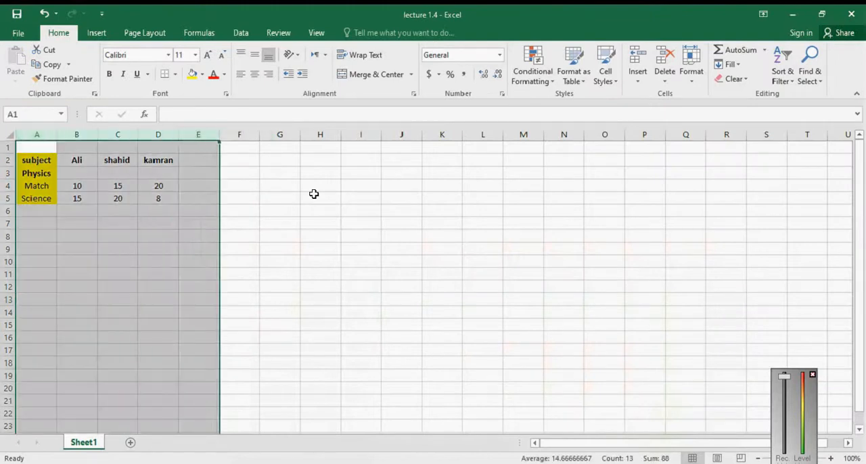
left_click(314, 194)
left_click(195, 135)
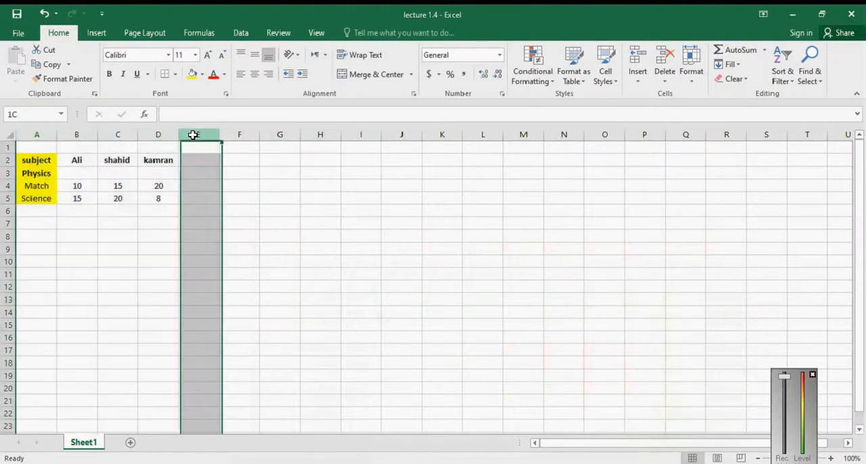
Step: Insert two blank columns at once before the first marks column, using columns B and C as the selection
left_click(80, 133)
left_click_drag(79, 134, 102, 135)
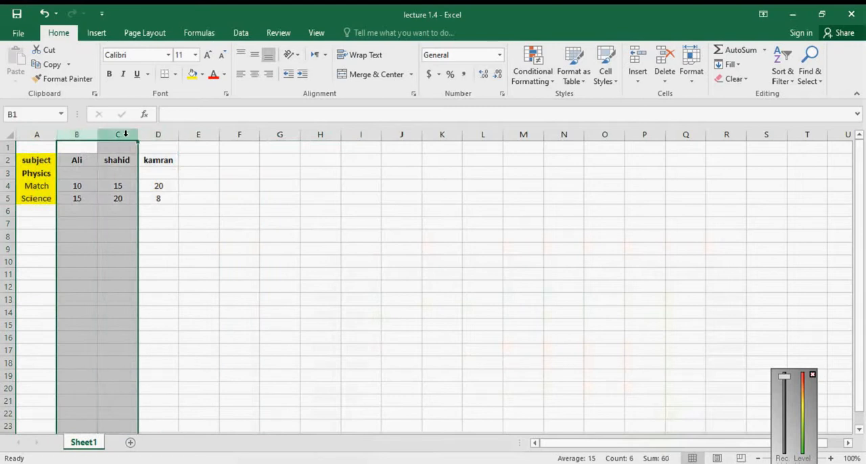
right_click(125, 134)
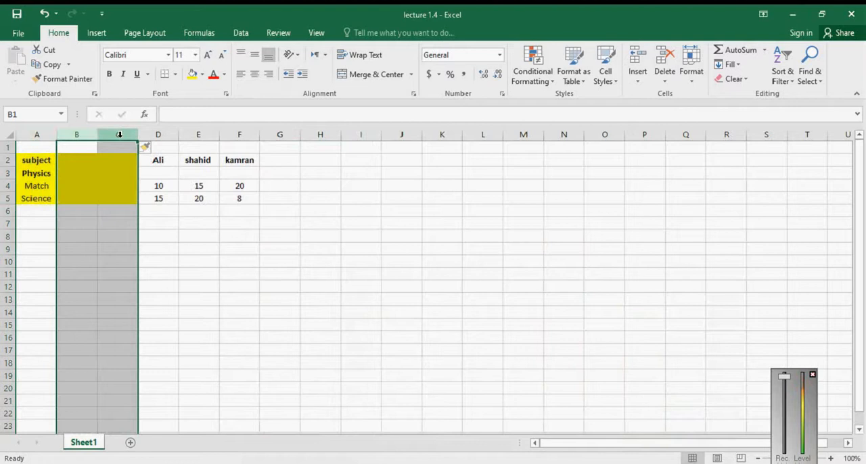
Step: Delete the blank columns C and B one after the other from beside the subject column
left_click(120, 134)
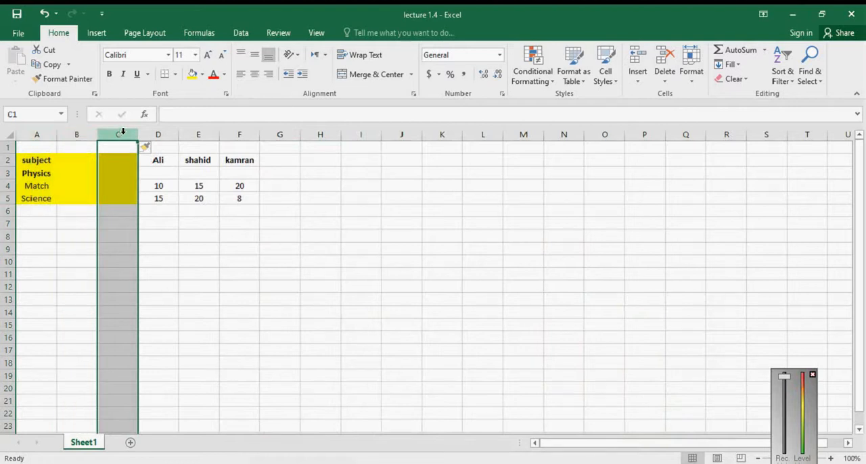
right_click(123, 131)
left_click(185, 237)
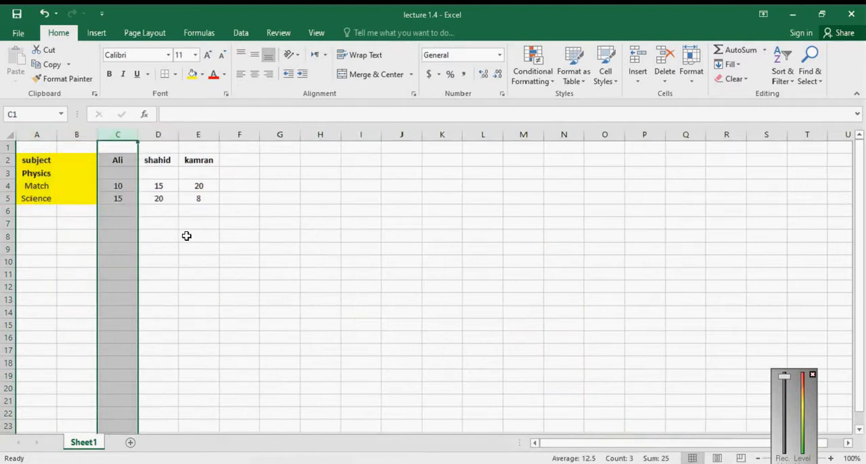
left_click(77, 135)
right_click(80, 135)
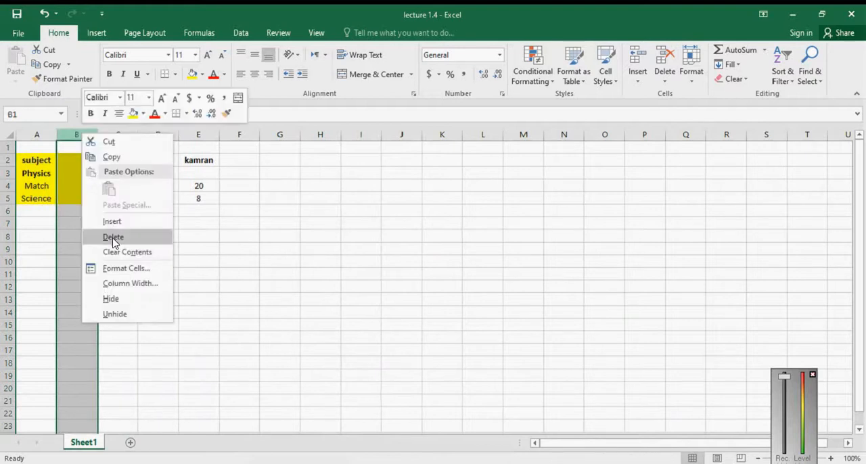
left_click(113, 236)
left_click(86, 134)
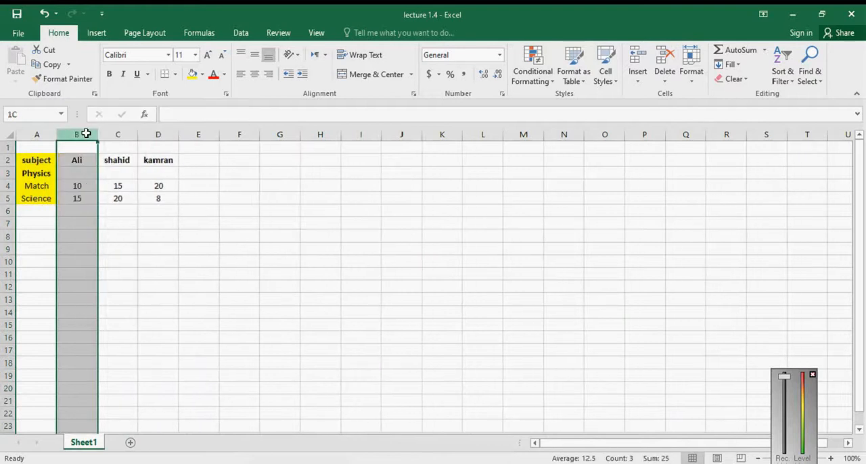
left_click_drag(88, 131, 155, 138)
right_click(153, 141)
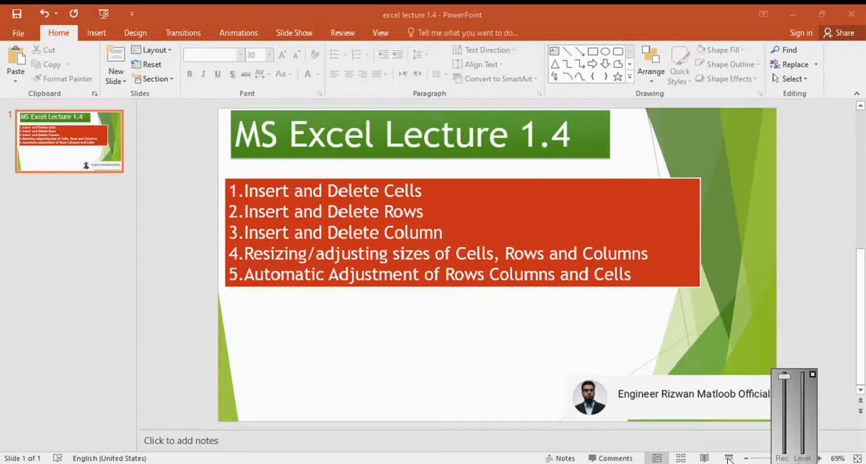
Step: Show the PowerPoint lecture topics slide full screen, end the slide show and return to the Excel workbook
left_click(729, 459)
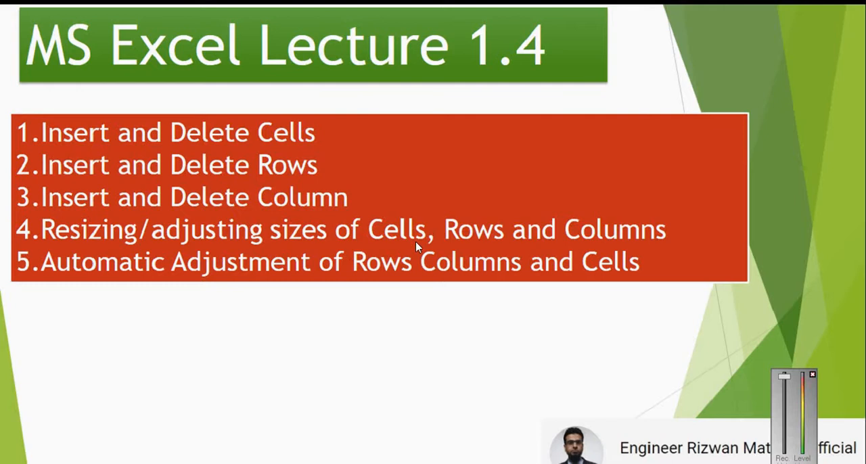
key("Escape")
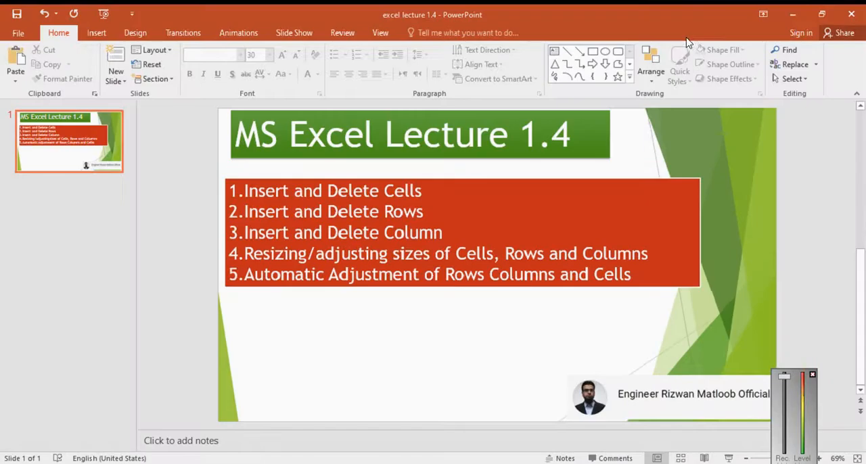
left_click(792, 19)
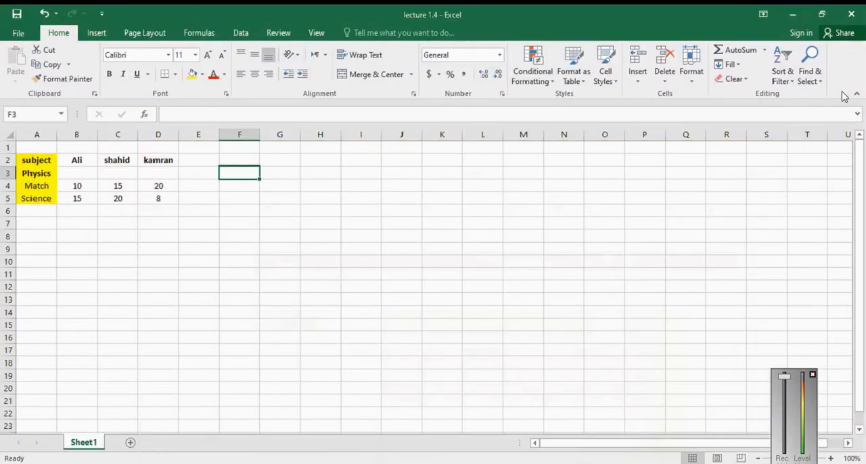
Step: Increase the height of row 3, the Physics row, to about four standard rows
left_click(77, 219)
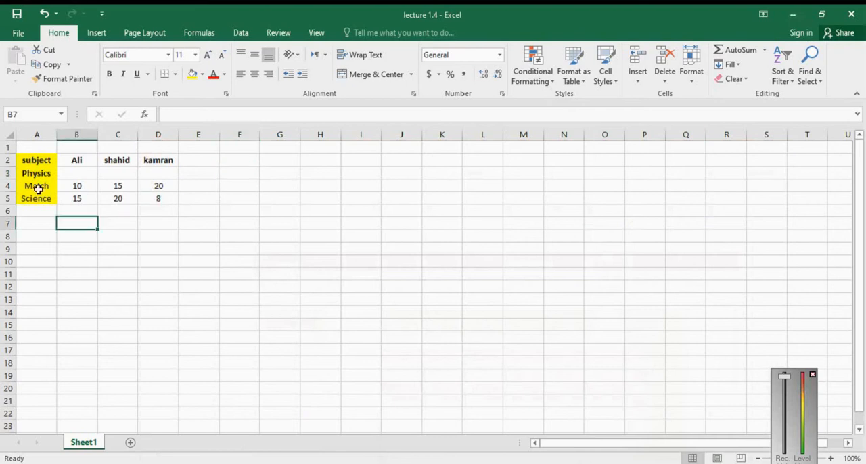
left_click(5, 174)
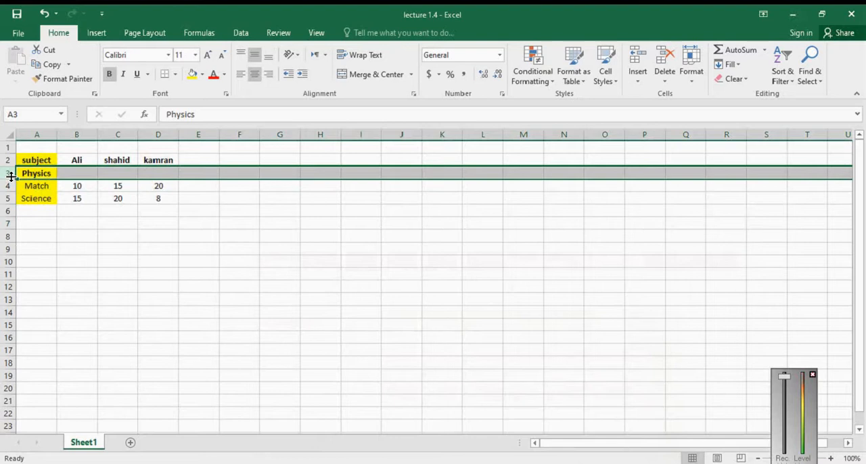
left_click_drag(11, 177, 11, 179)
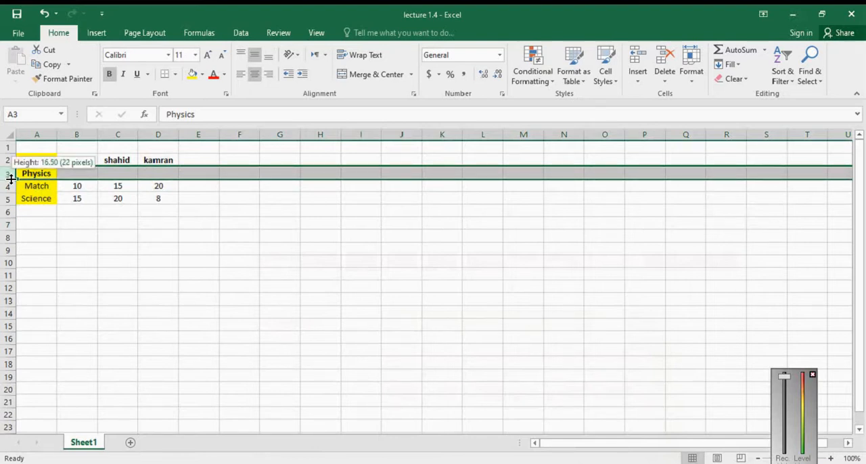
left_click_drag(11, 179, 20, 216)
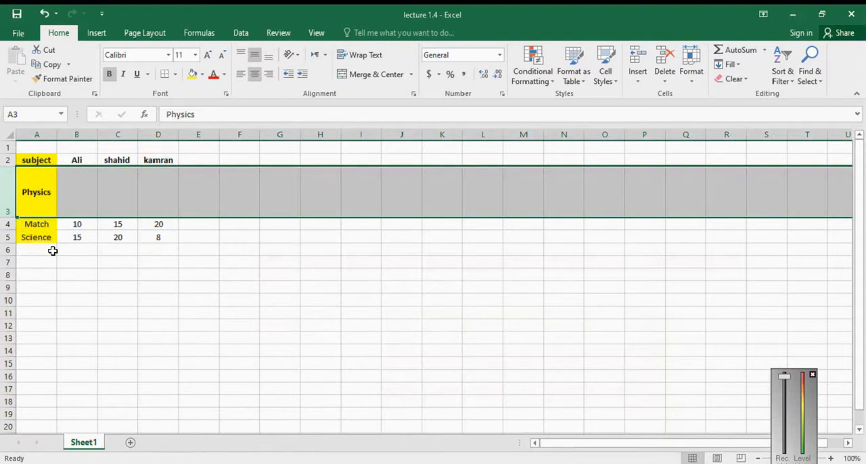
left_click(115, 310)
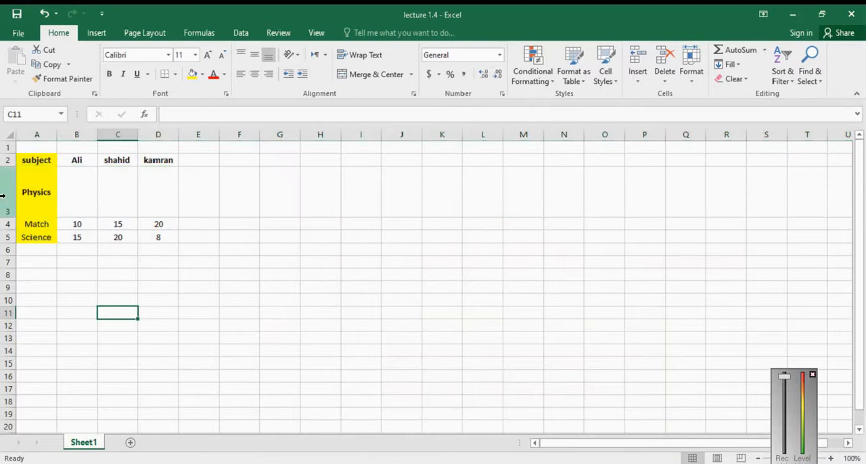
Step: Increase the height of rows 3 to 5 together so that each is about five standard rows tall
left_click(5, 196)
left_click_drag(5, 196, 31, 231)
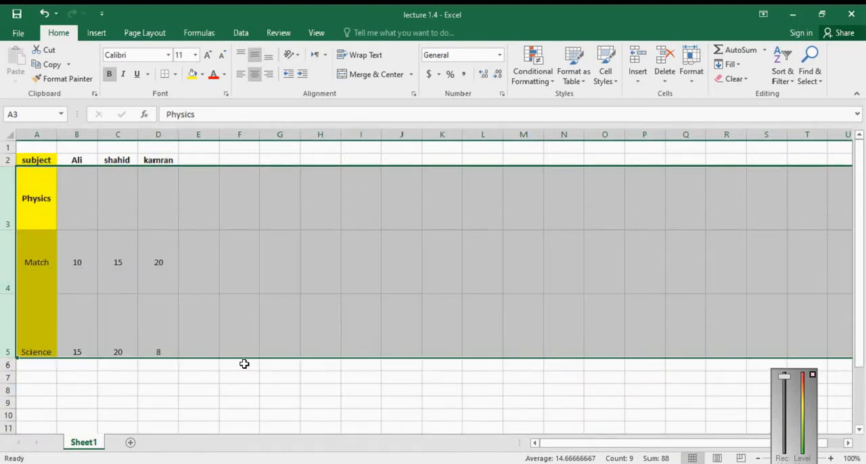
left_click(273, 403)
Step: Widen columns A to D together to nearly three times the standard column width each
left_click_drag(36, 135, 162, 137)
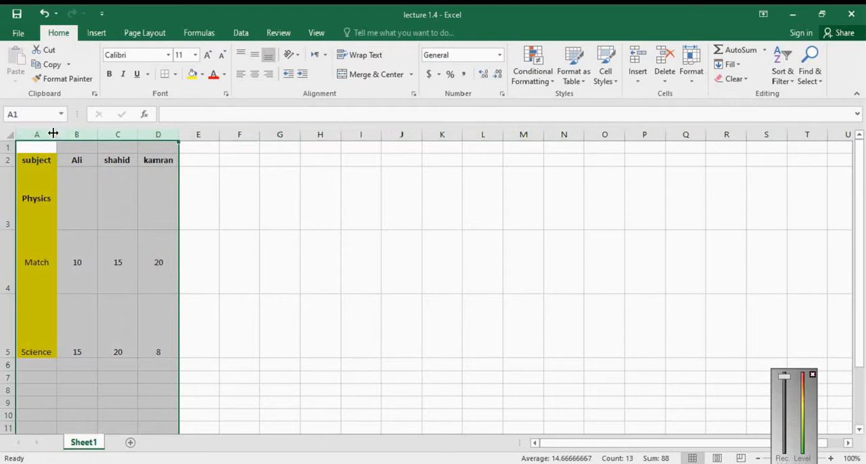
left_click_drag(57, 133, 57, 134)
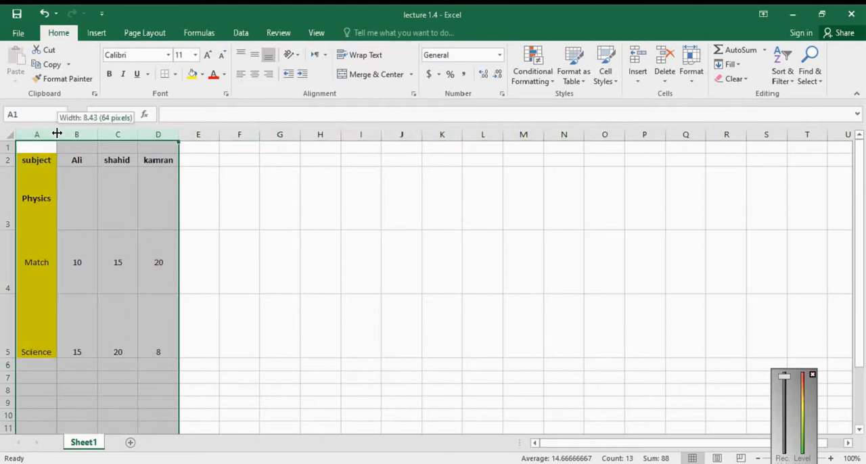
left_click_drag(57, 133, 128, 132)
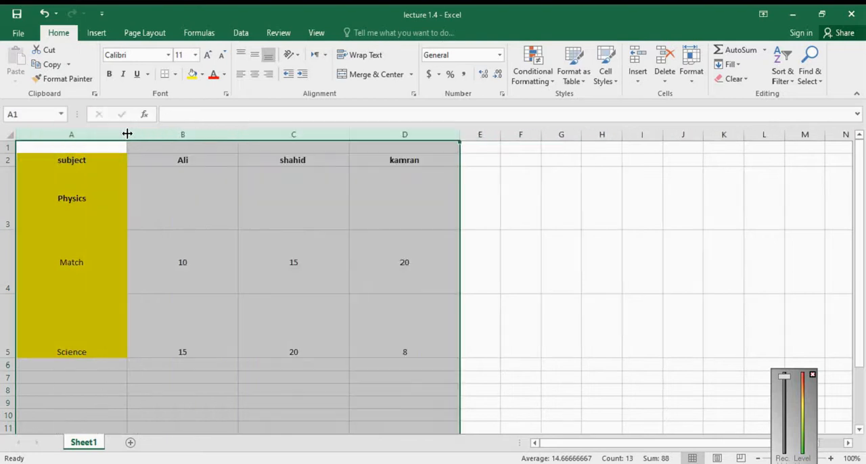
left_click(627, 320)
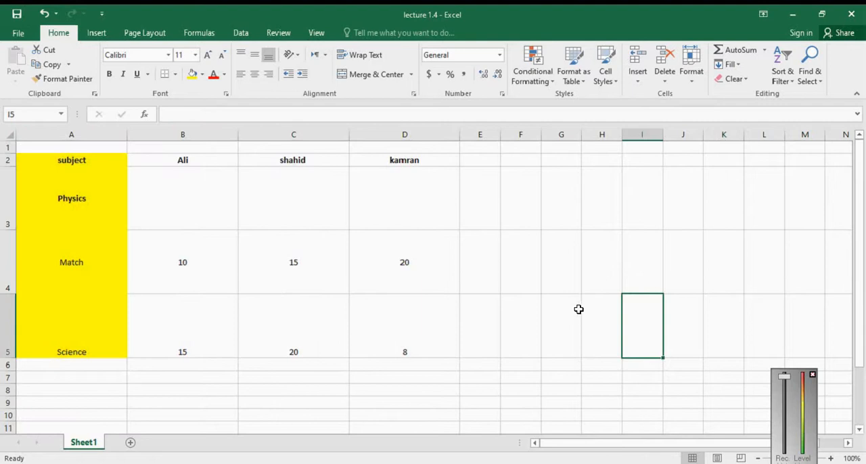
left_click(520, 289)
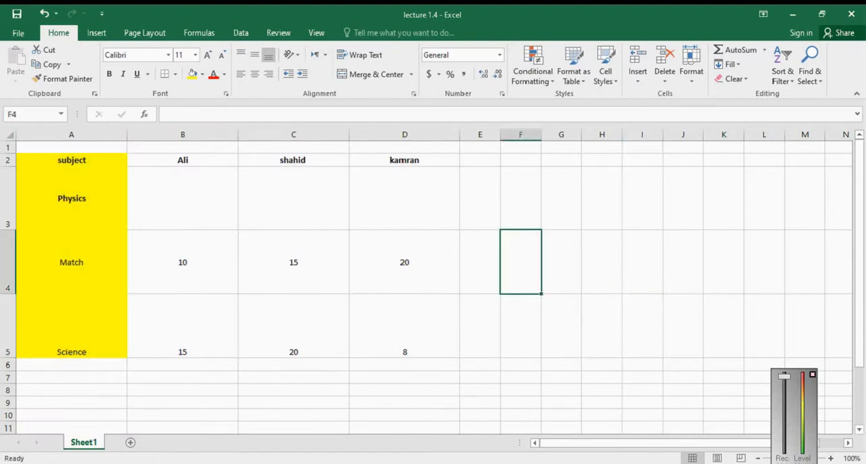
Step: Review the automatic adjustment topic on the PowerPoint lecture slide and return to the Excel sheet
key("alt+Tab")
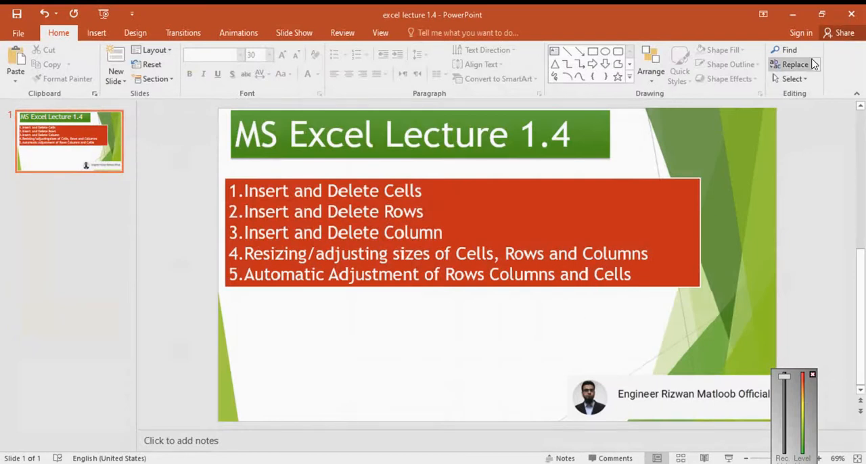
left_click(792, 16)
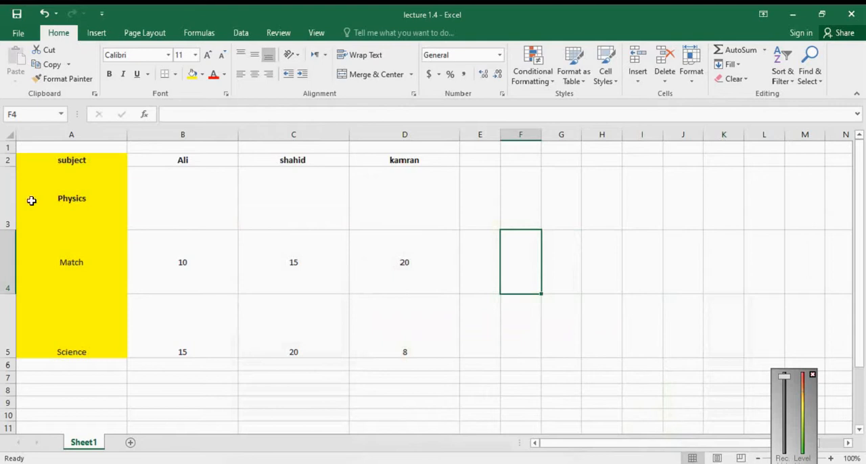
Step: AutoFit the height of the Physics row, and of rows 3 to 5 as one selection
left_click(3, 207)
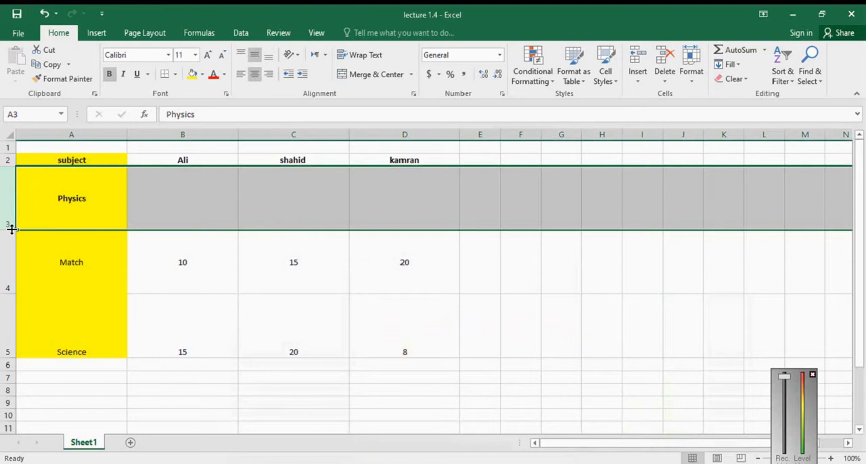
double_click(8, 229)
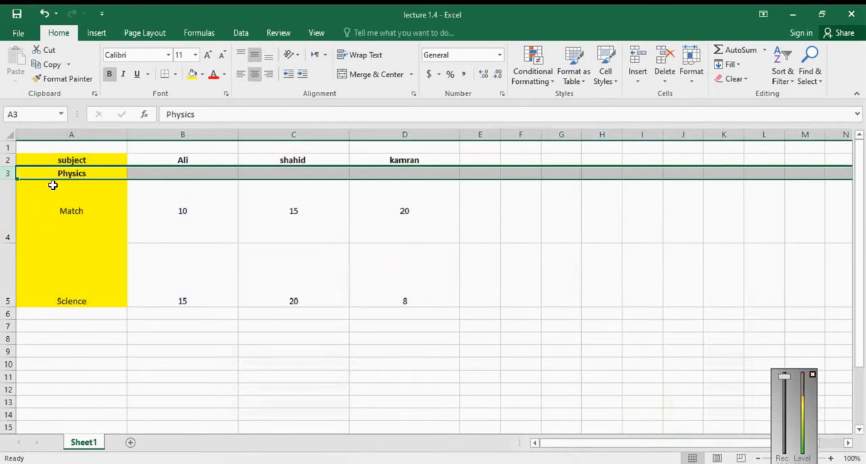
left_click_drag(6, 179, 4, 301)
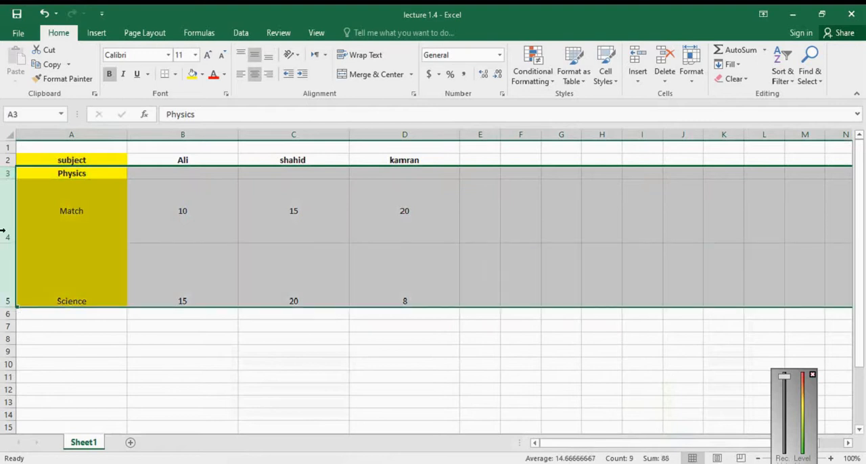
double_click(14, 179)
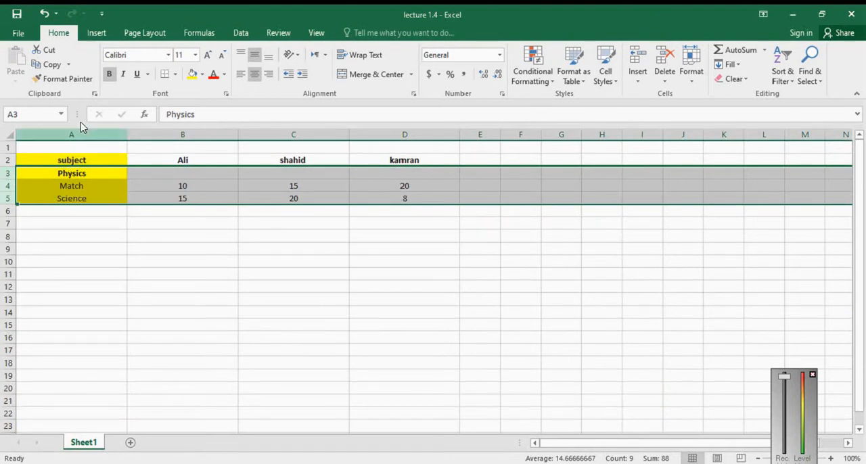
Step: AutoFit the widths of columns A to D together to their contents and clear the selection
left_click_drag(85, 135, 419, 162)
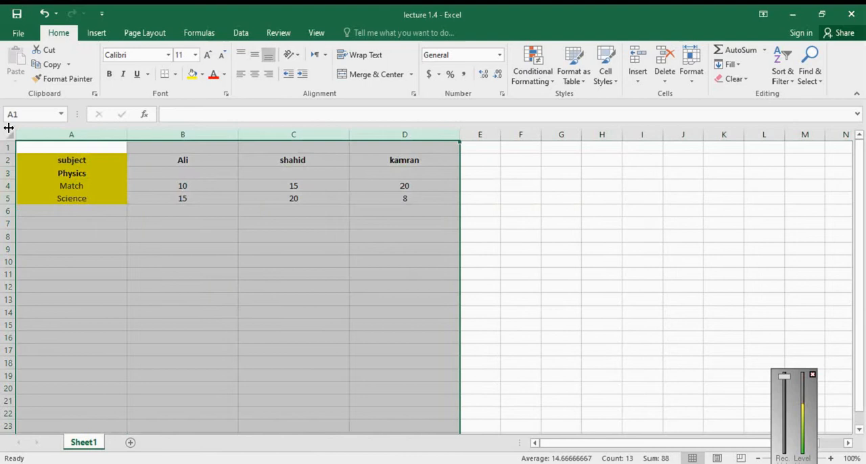
double_click(127, 133)
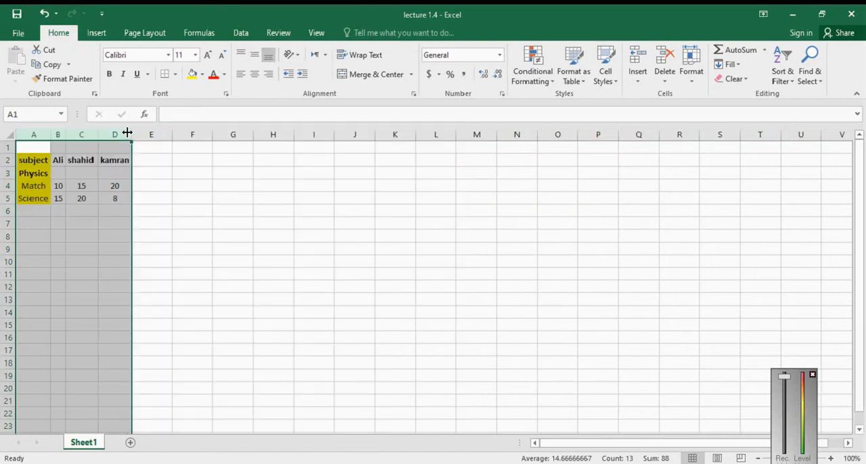
left_click(161, 211)
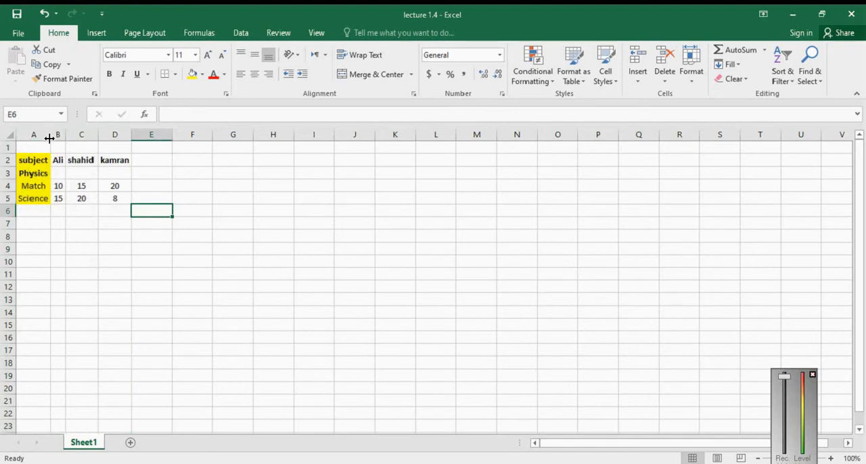
left_click(281, 321)
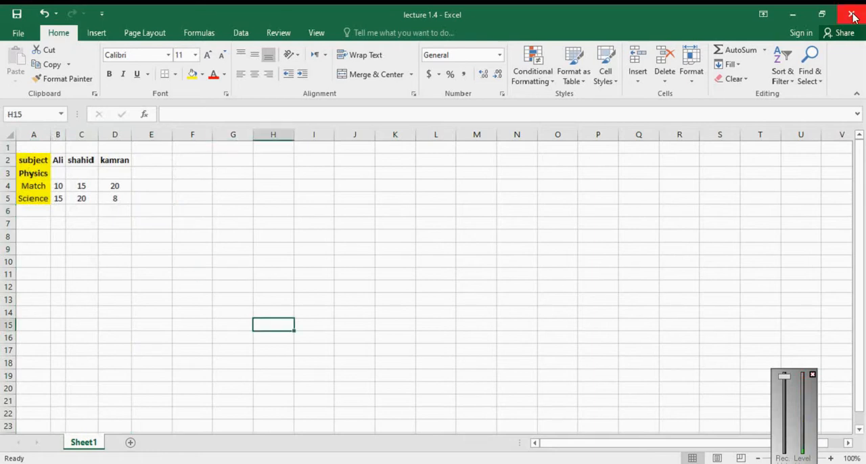